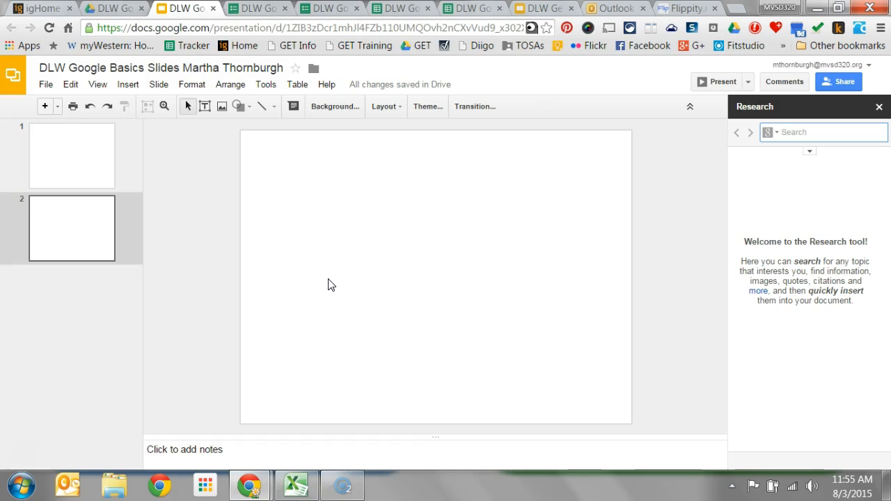
Change the presentation's page setup to a custom size of 11 × 8.5 inches
click(358, 214)
click(46, 85)
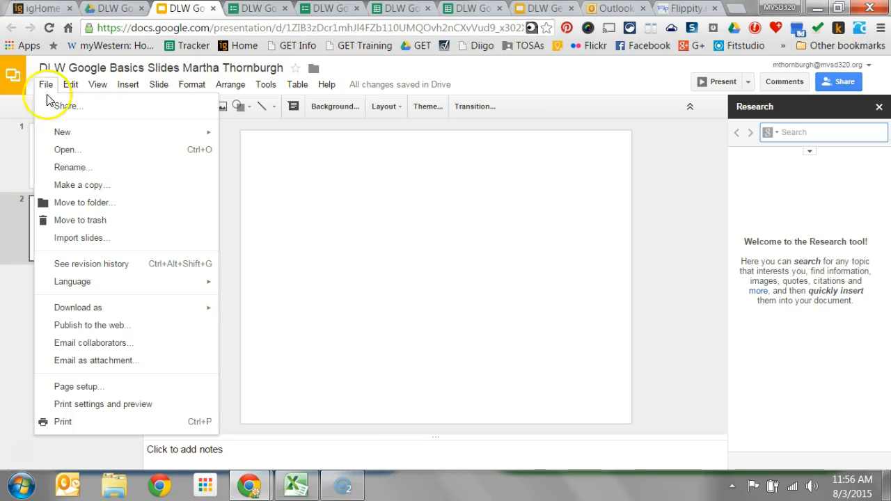
click(89, 388)
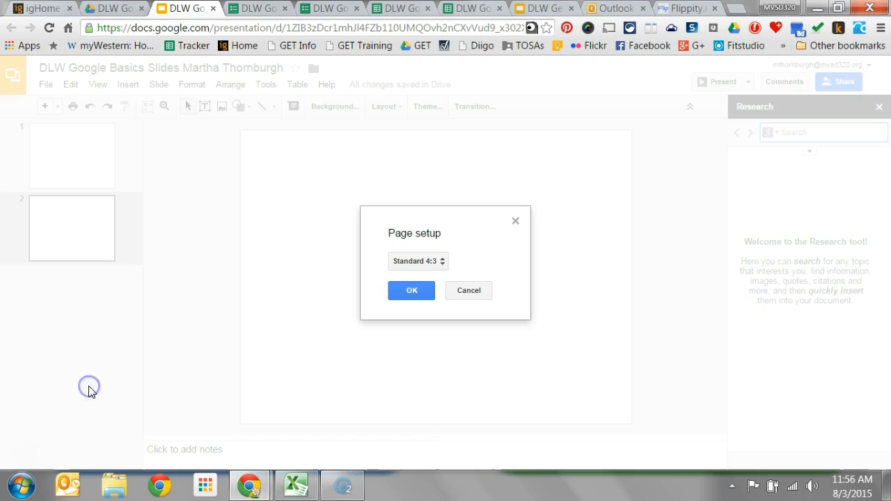
click(439, 267)
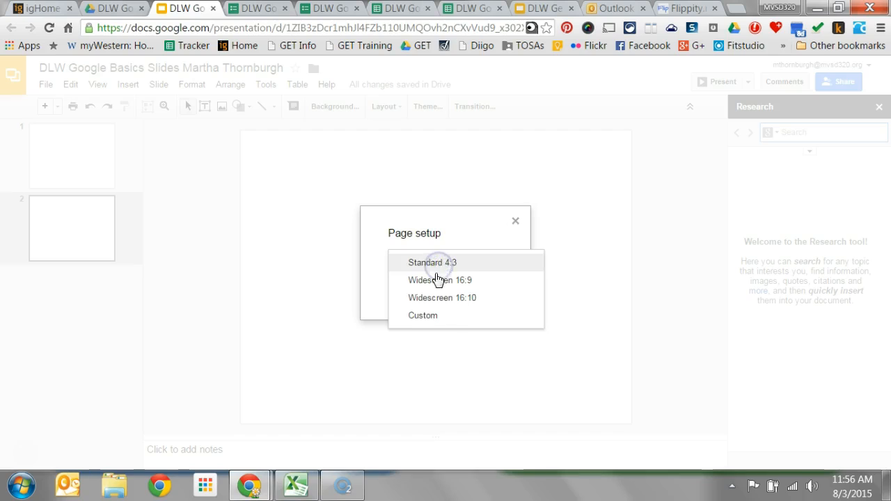
click(432, 317)
click(411, 289)
drag(411, 288, 395, 289)
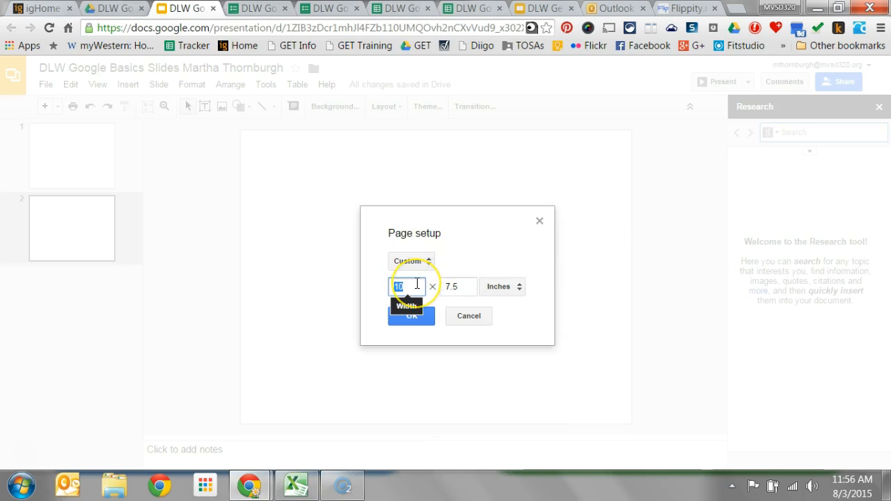
text(11)
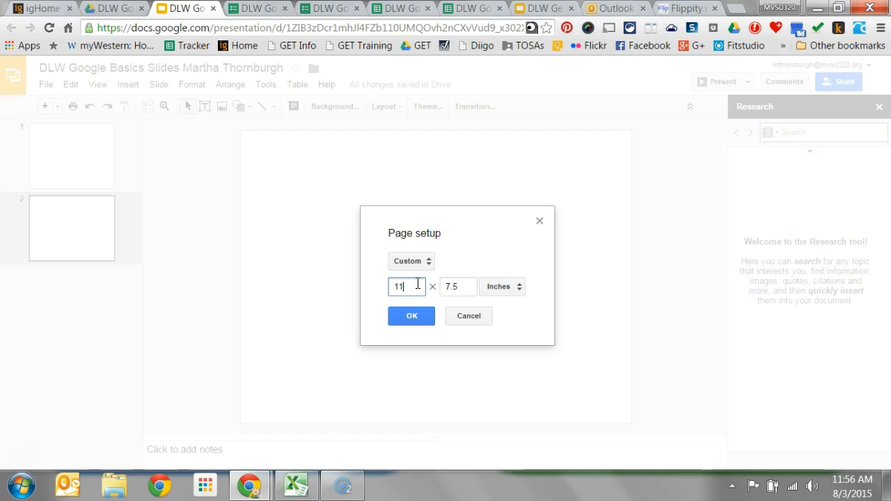
click(461, 286)
drag(461, 287, 450, 287)
text(8.5)
click(413, 318)
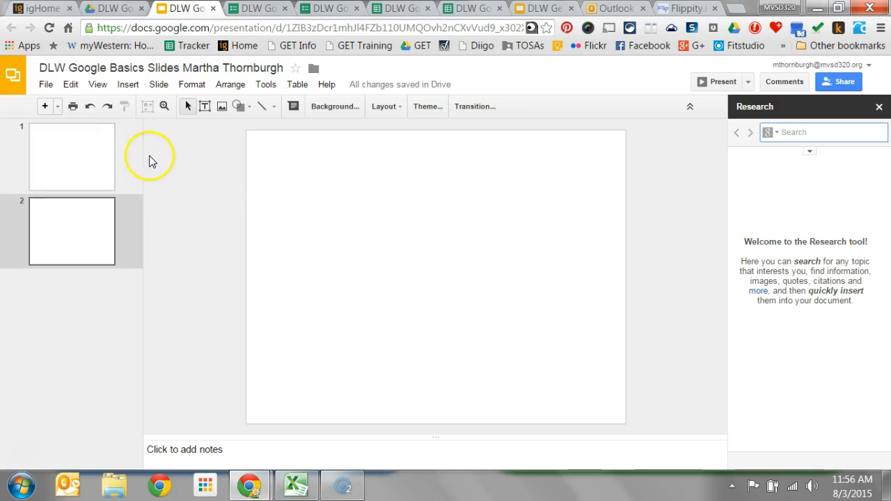
click(295, 202)
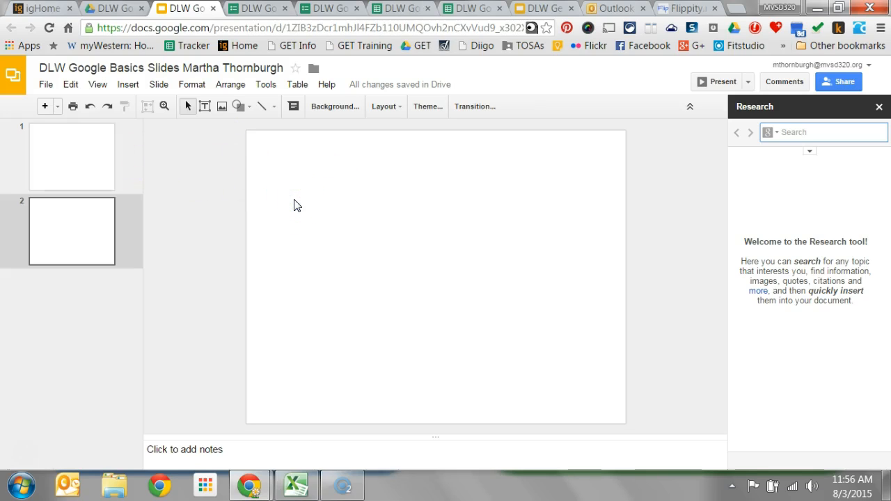
click(50, 78)
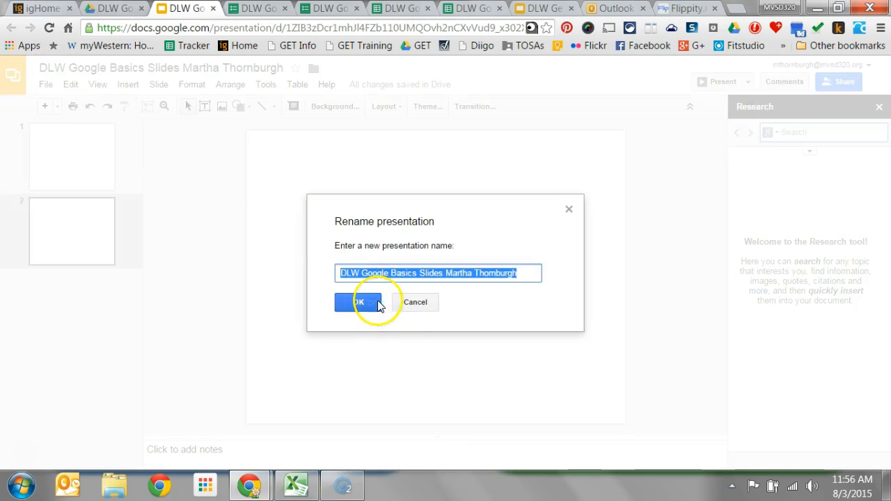
click(416, 305)
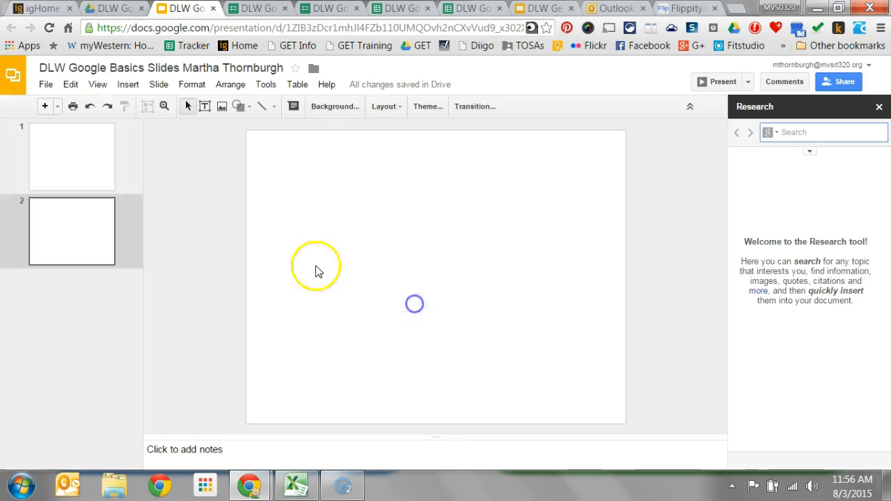
Change the presentation's custom page size to portrait, 8.5 × 11 inches
click(48, 84)
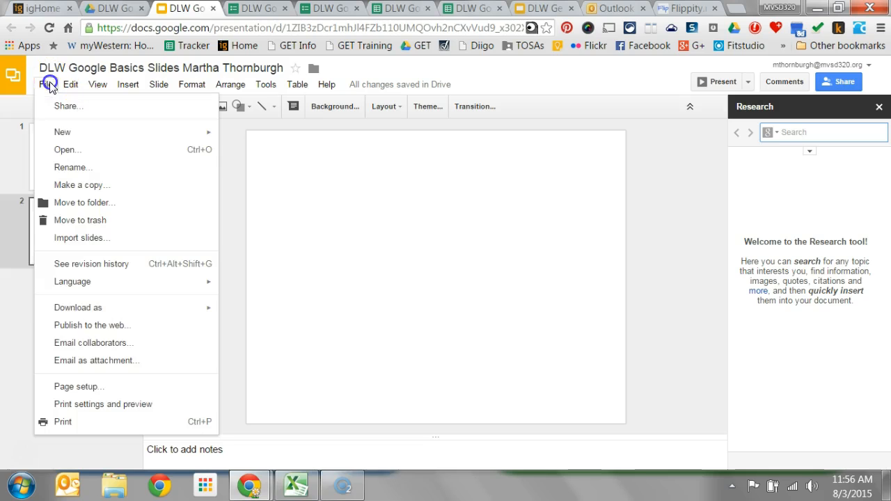
click(96, 387)
drag(392, 278, 372, 280)
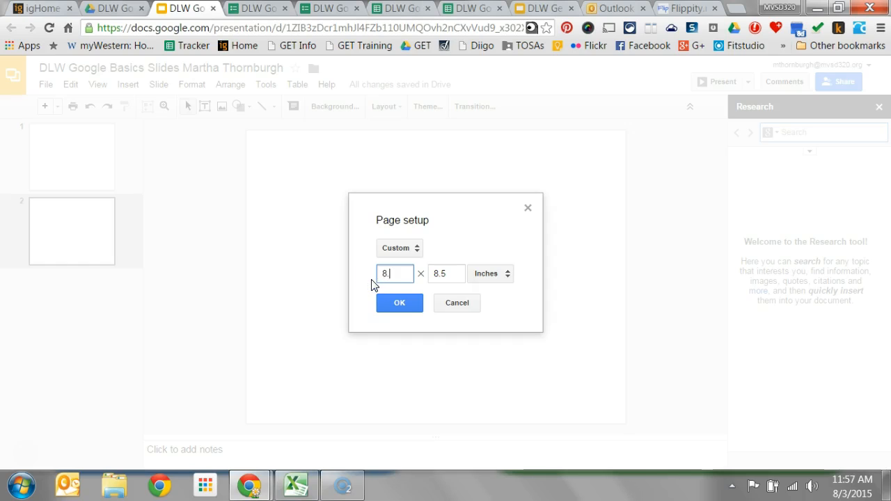
drag(450, 273, 425, 274)
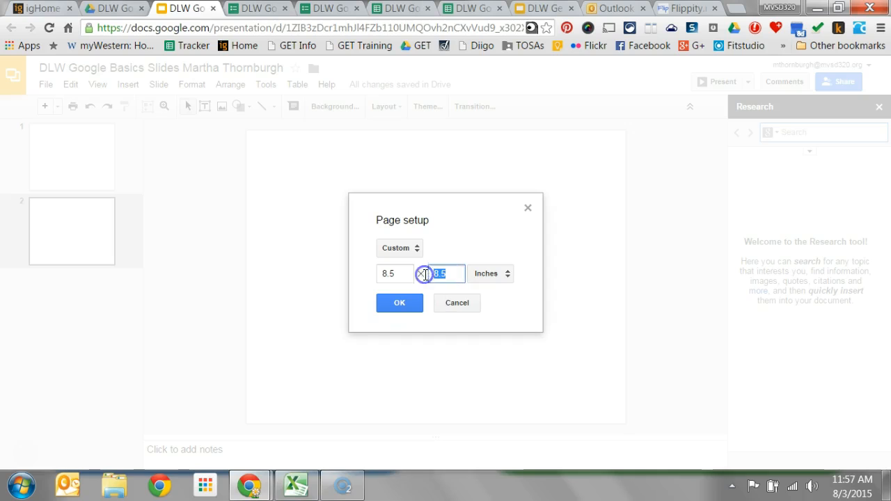
text(11)
click(409, 301)
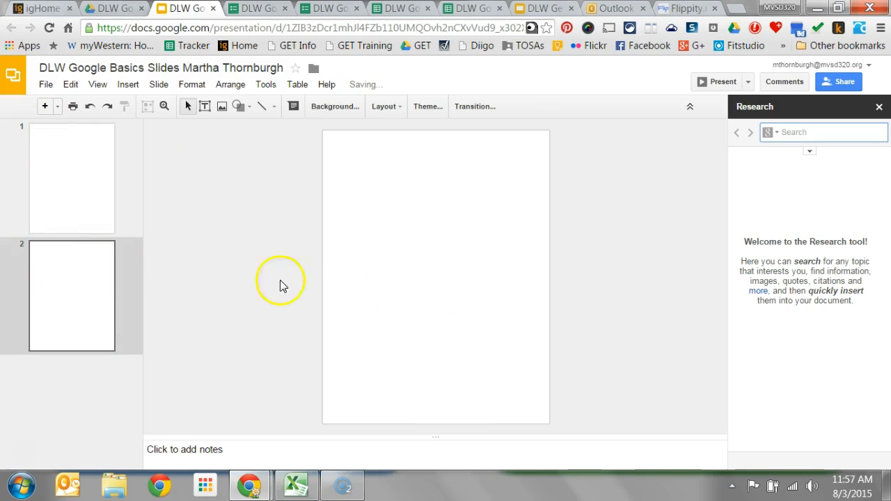
Set the presentation's page setup to Standard 4:3
click(49, 84)
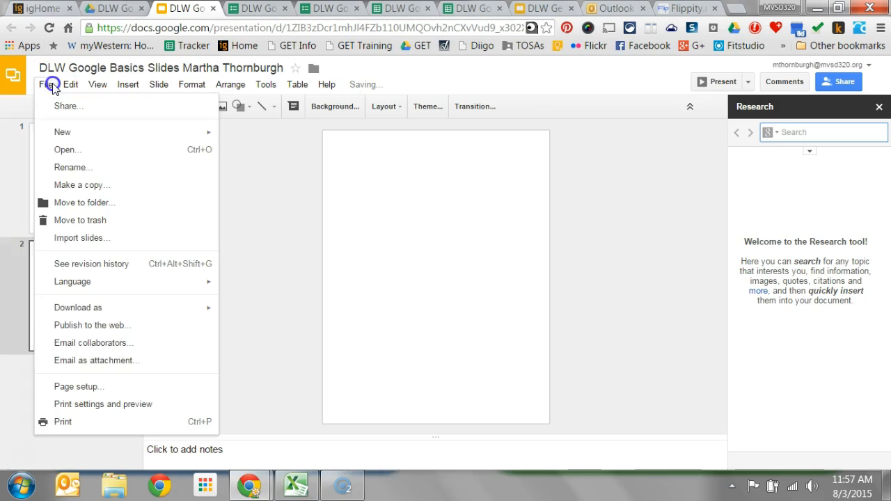
click(97, 389)
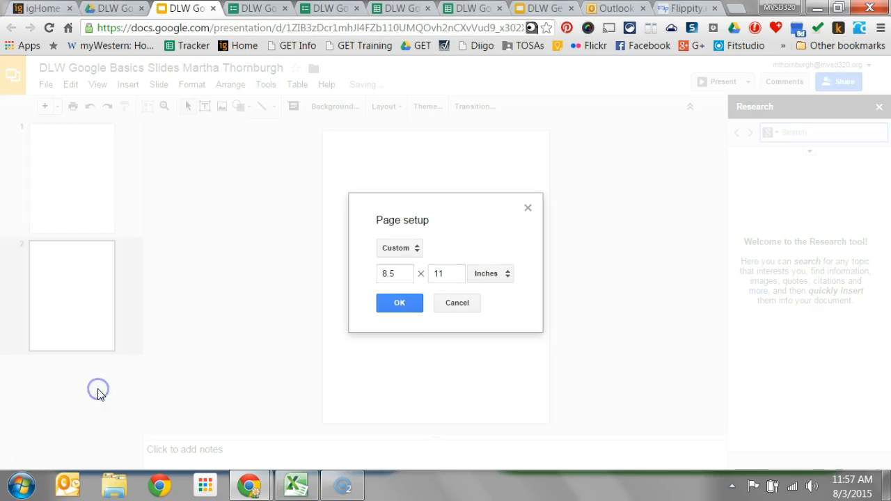
click(399, 249)
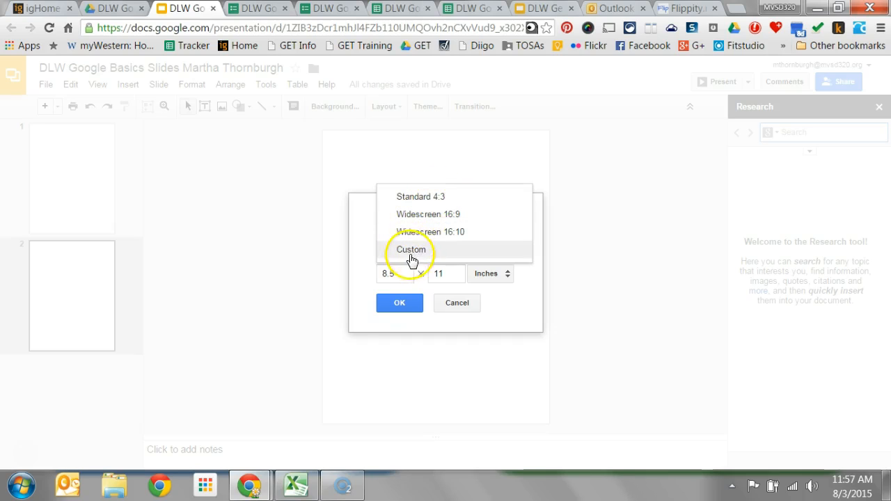
click(438, 205)
click(394, 285)
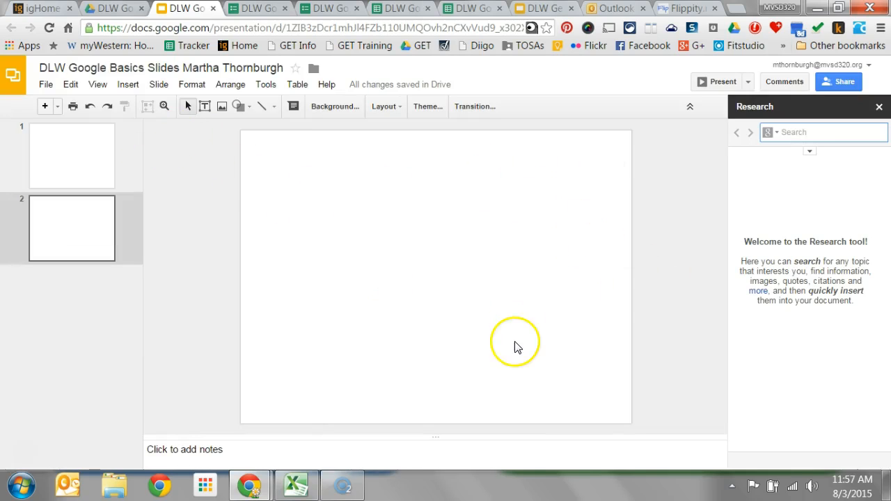
Search for "Great Dane" with the Research tool
click(852, 130)
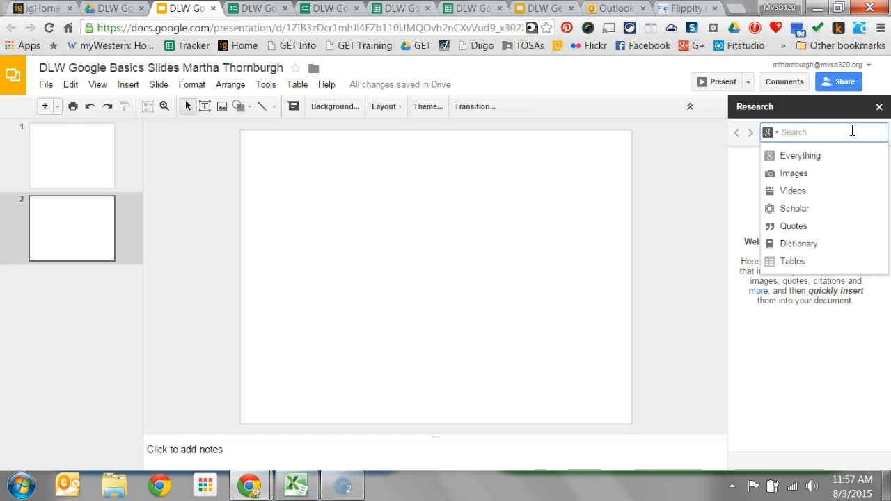
text(Great)
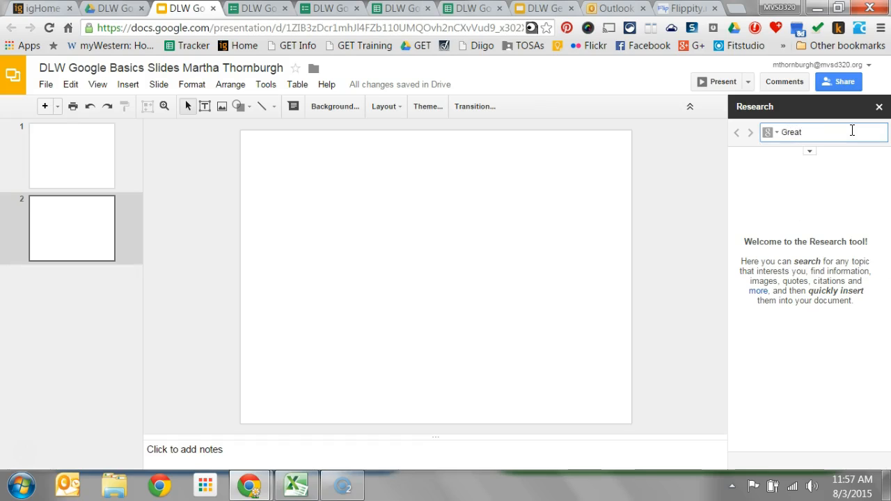
text( Dane)
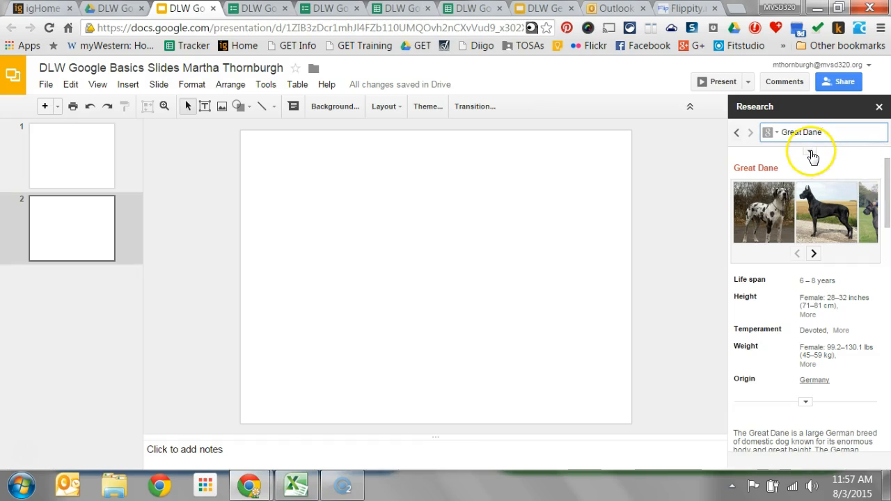
Filter the Great Dane image results by usage rights to those free to use, share or modify, even commercially
click(810, 152)
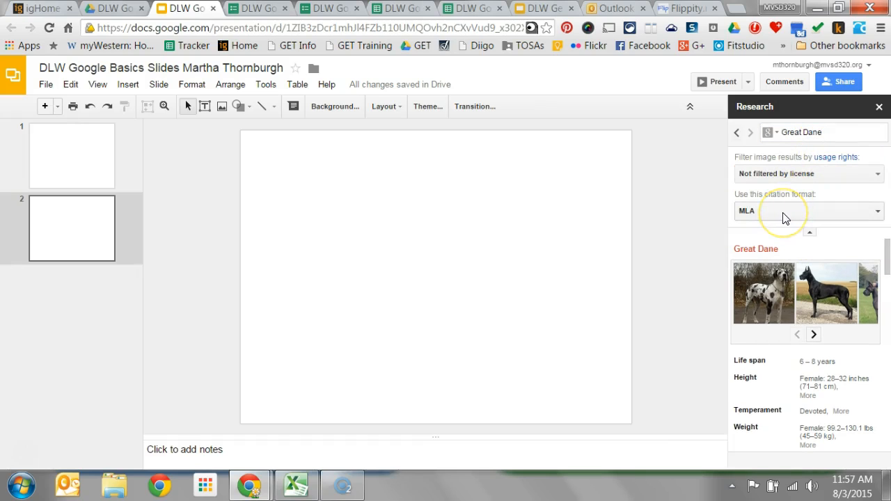
click(816, 174)
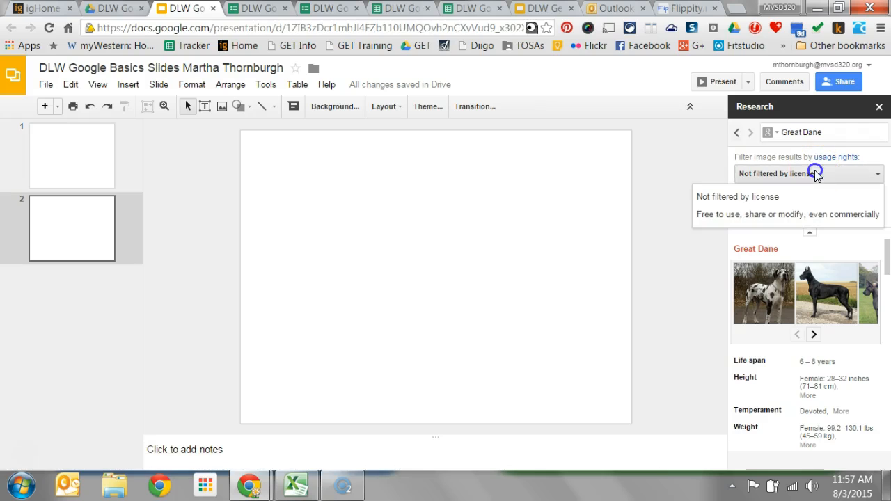
click(796, 216)
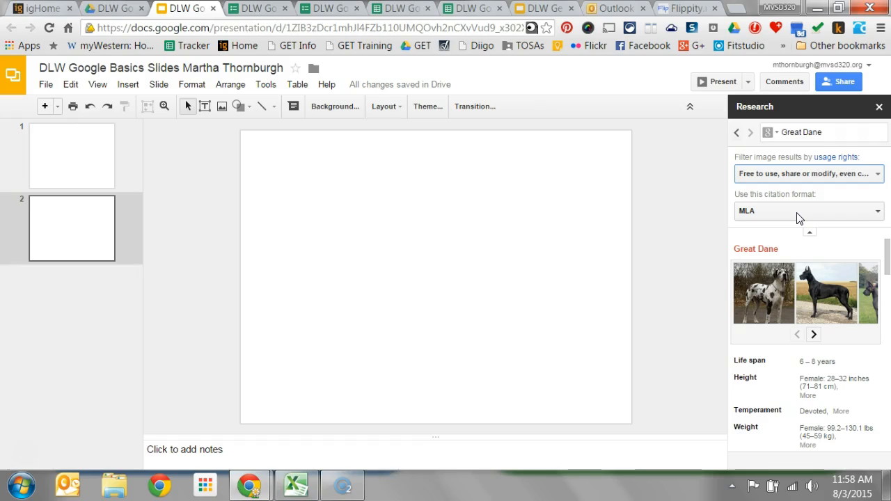
Insert the spotted Great Dane photo on slide 2, enlarge it to nearly full slide height and place it along the slide's left side
mouse_move(769, 306)
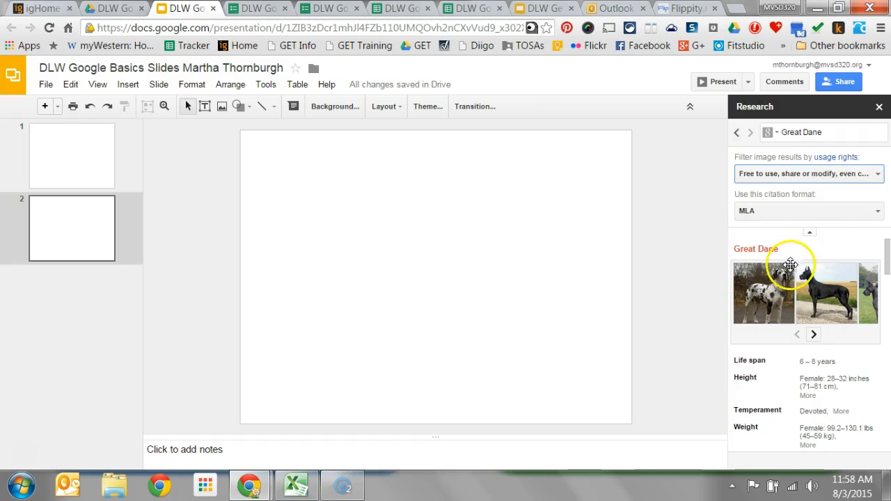
drag(778, 289, 348, 235)
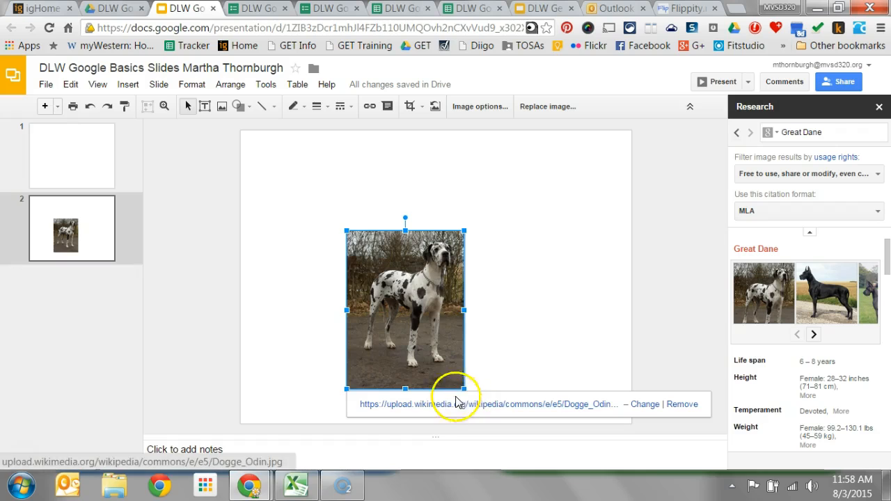
drag(347, 230, 271, 174)
drag(320, 214, 298, 229)
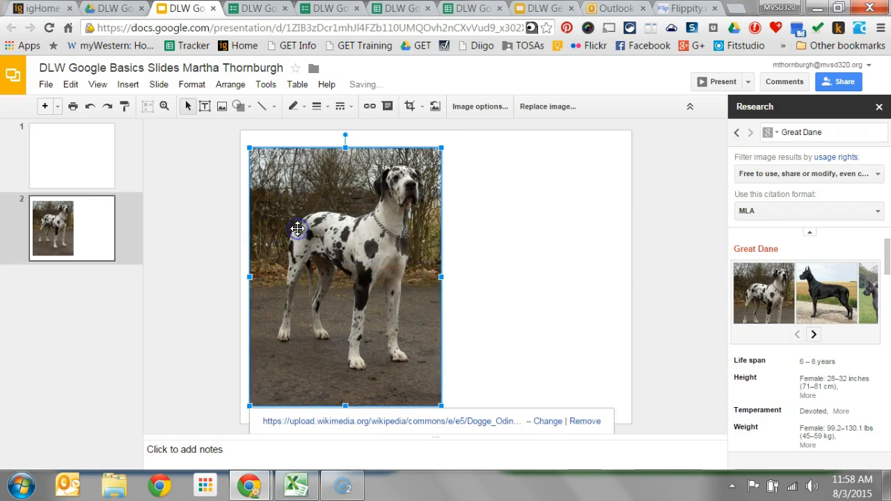
click(492, 302)
drag(350, 253, 349, 248)
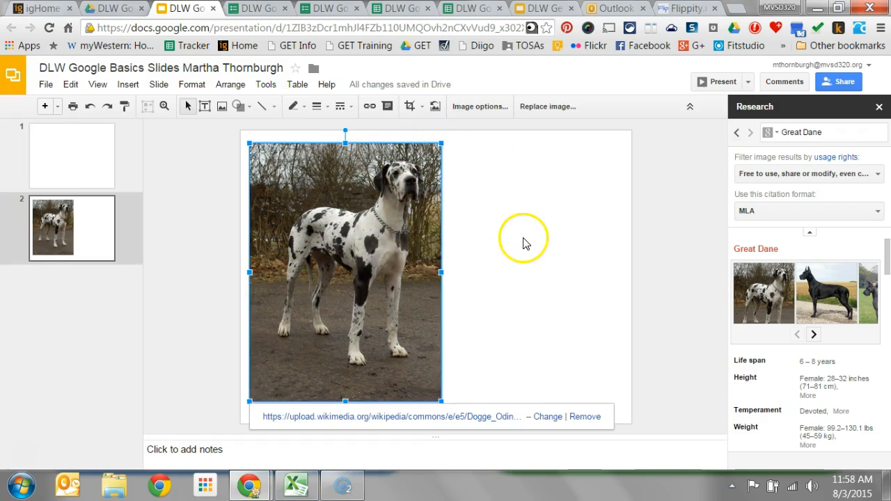
Mask the Great Dane photo on slide 2 with the teardrop shape
click(419, 108)
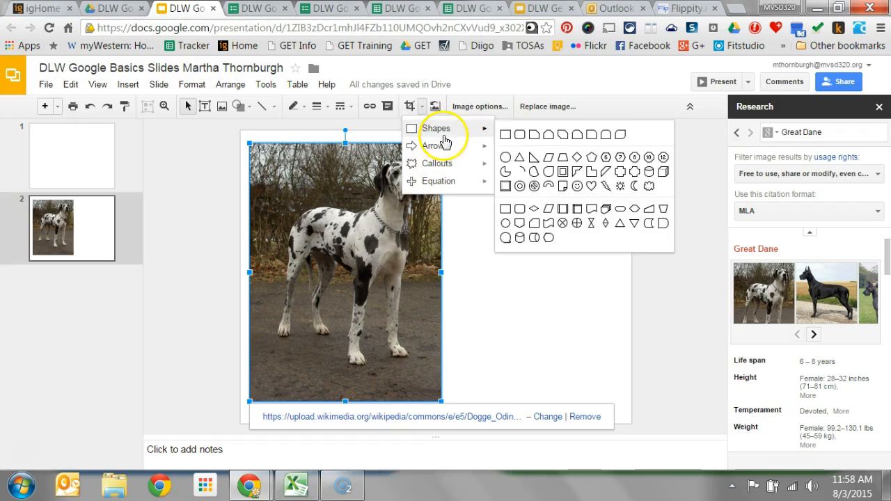
mouse_move(448, 131)
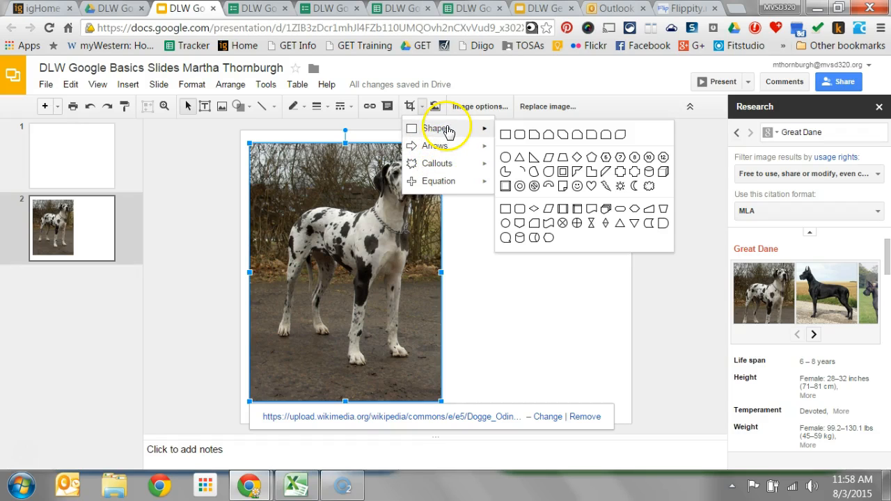
click(555, 176)
click(533, 247)
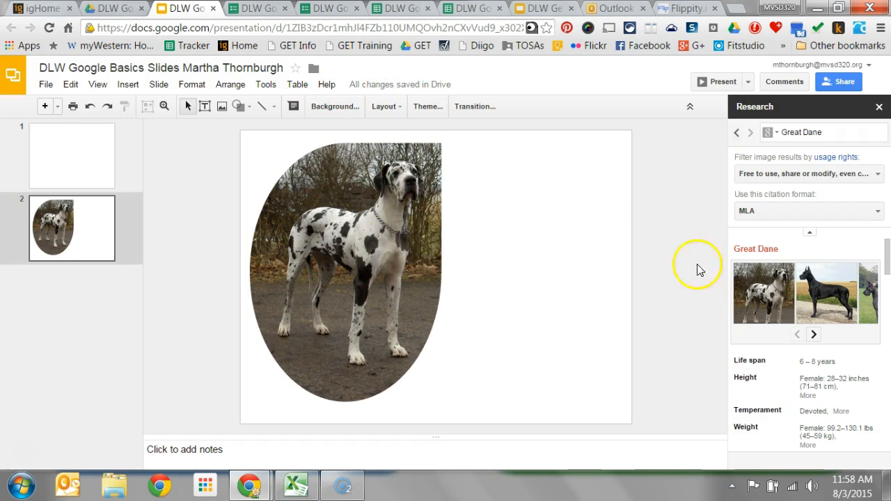
click(399, 182)
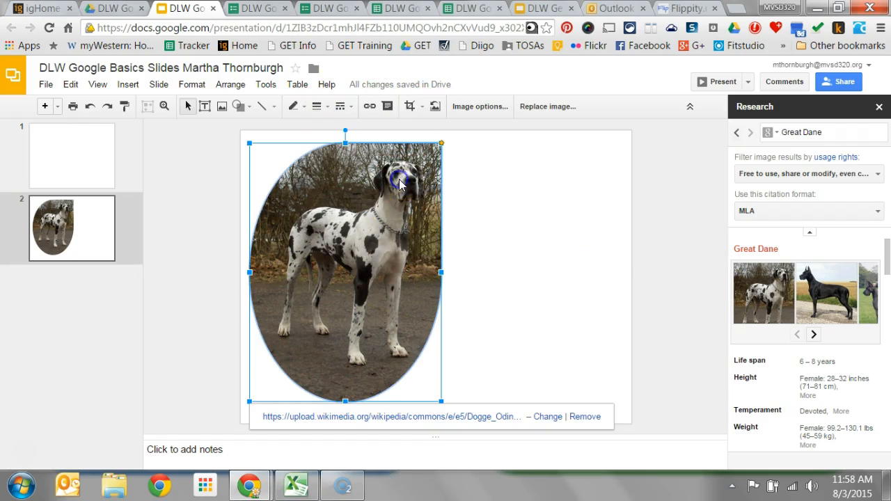
click(421, 110)
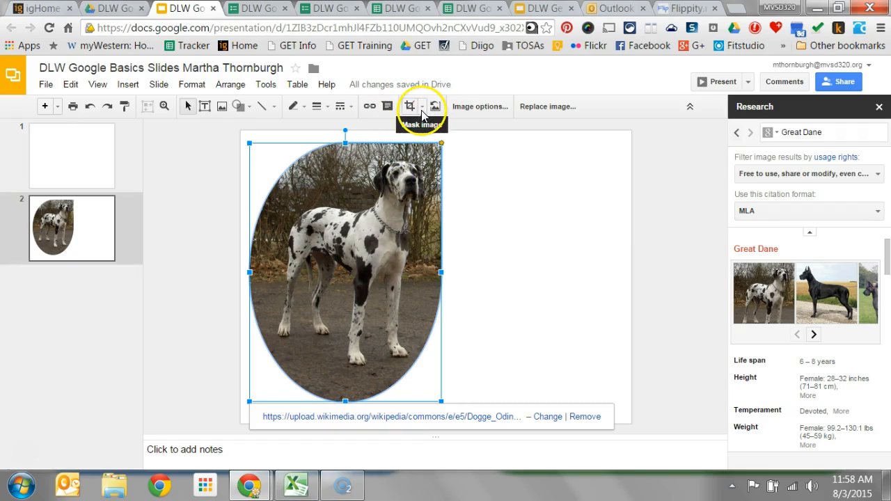
click(422, 109)
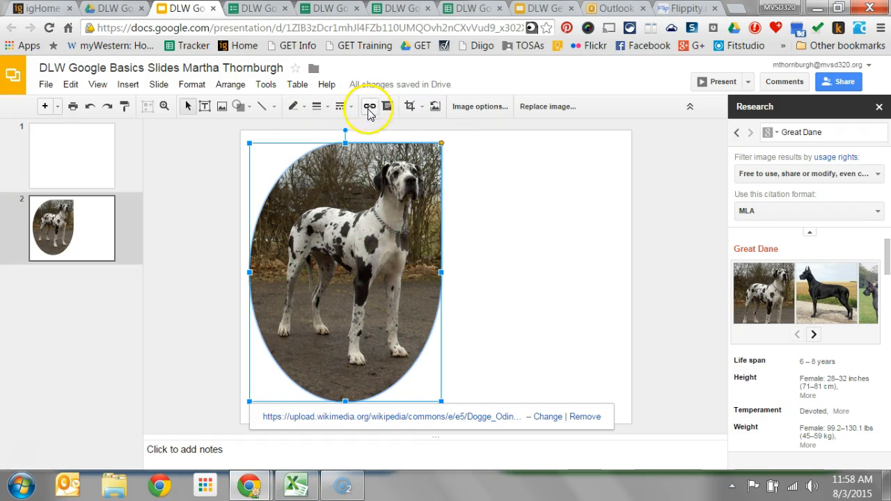
click(497, 253)
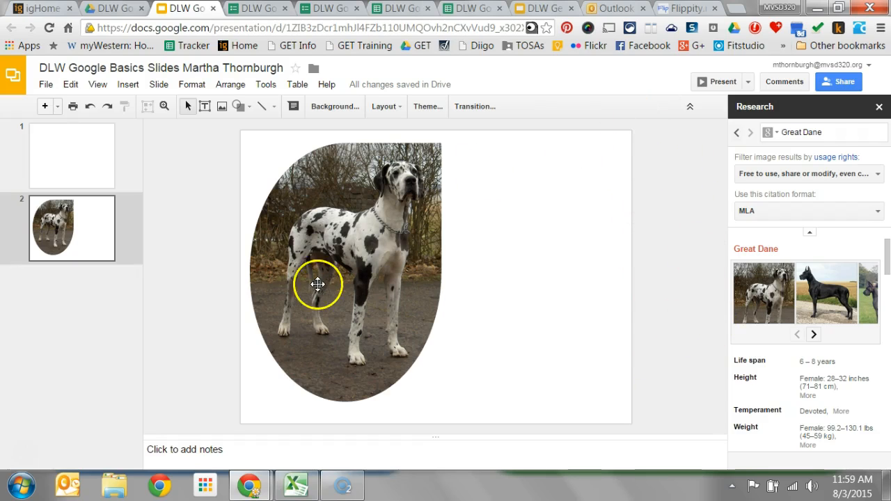
Go back to slide 1 with the empty title and subtitle placeholders
click(93, 162)
click(92, 207)
click(90, 178)
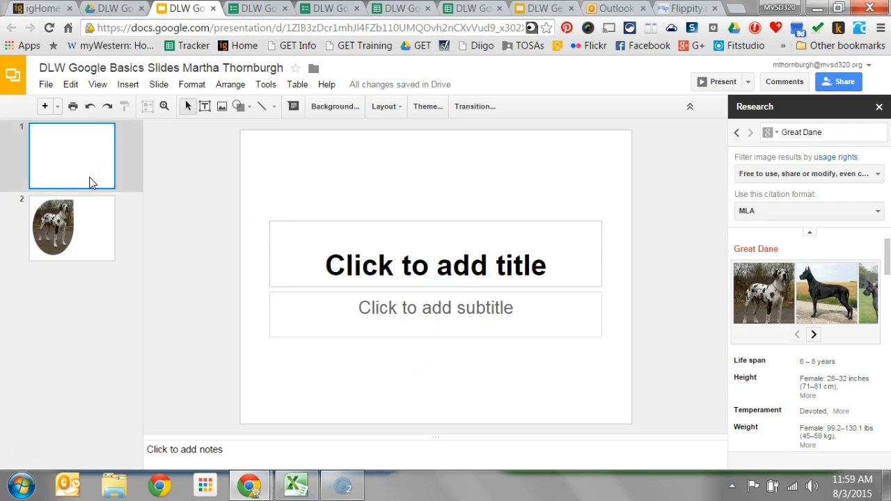
Delete the teardrop-masked Great Dane photo from slide 2
click(96, 239)
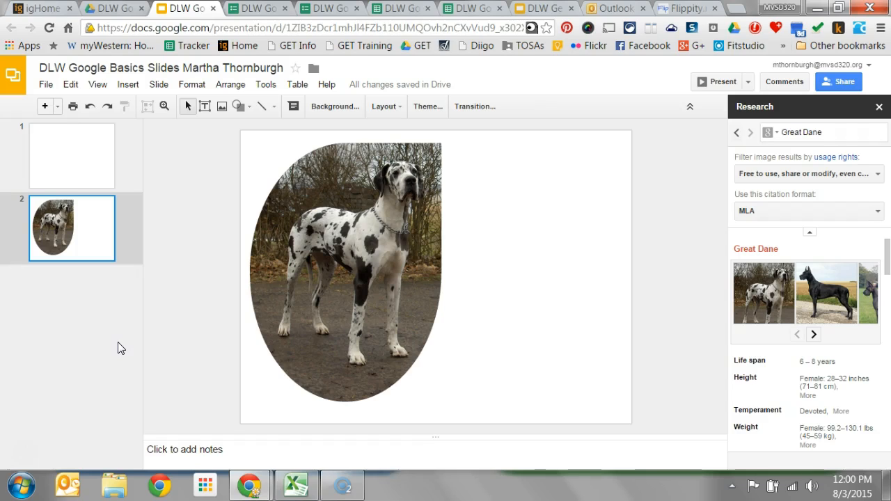
click(348, 270)
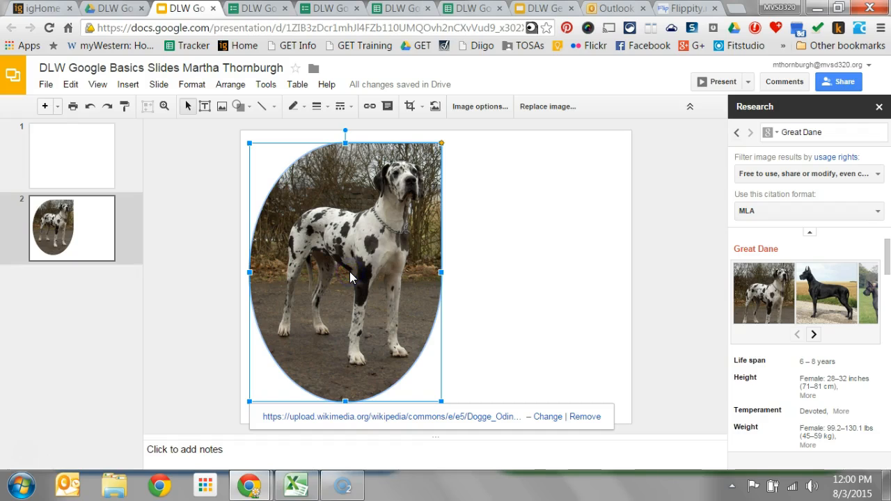
key(Delete)
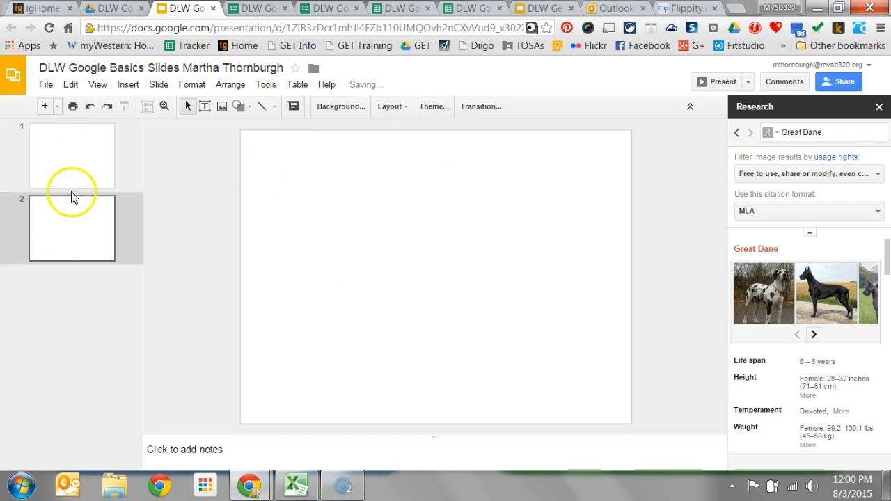
click(78, 160)
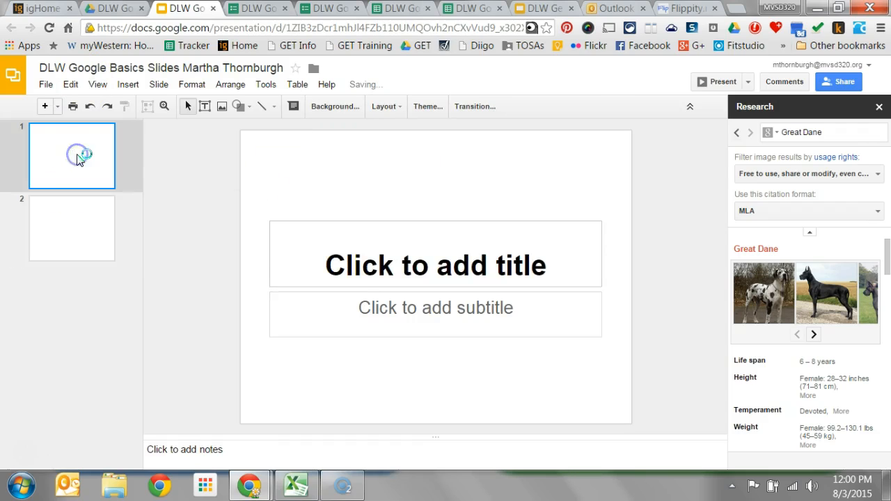
click(60, 257)
click(66, 187)
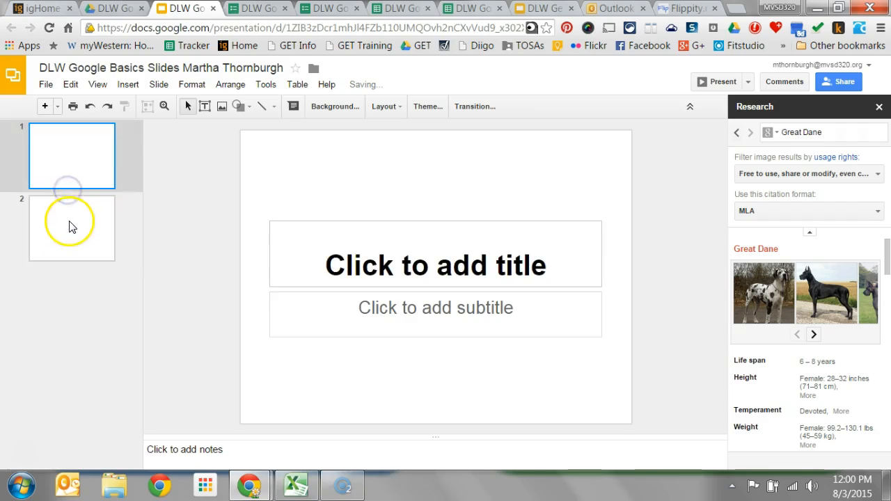
click(70, 220)
click(72, 168)
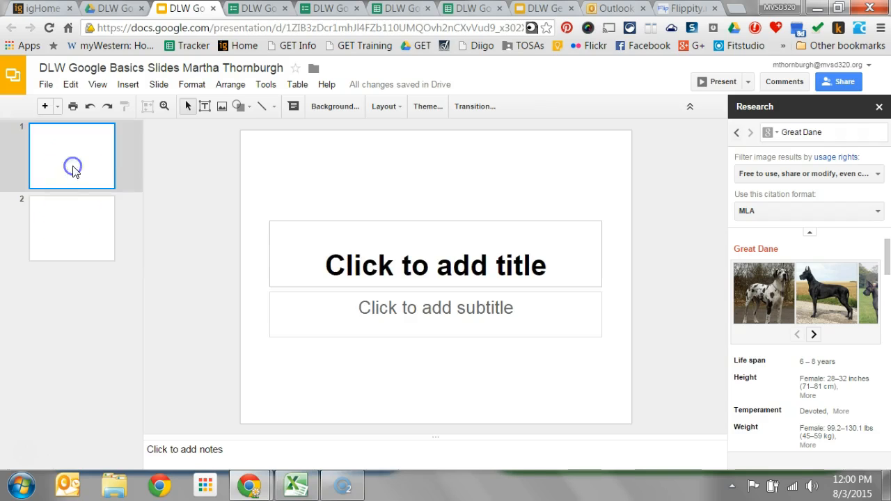
click(68, 249)
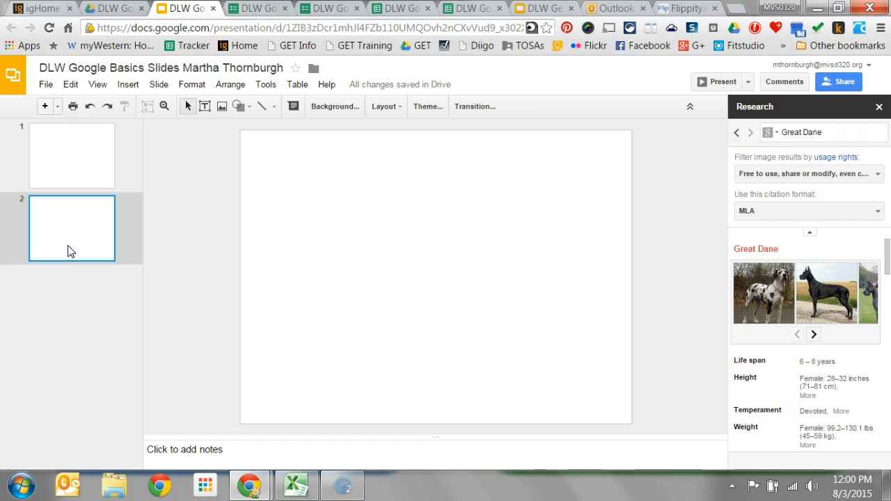
click(89, 180)
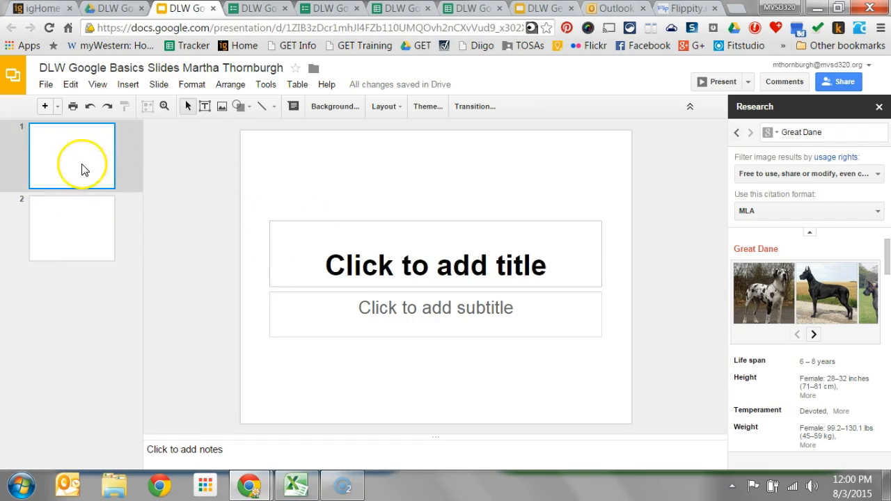
Start inserting a video on slide 2 and search YouTube for "great dane"
right_click(89, 219)
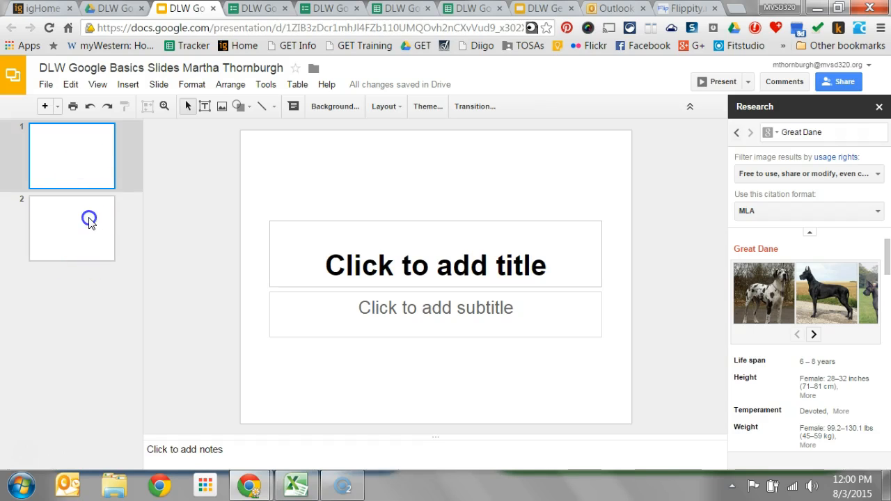
click(129, 87)
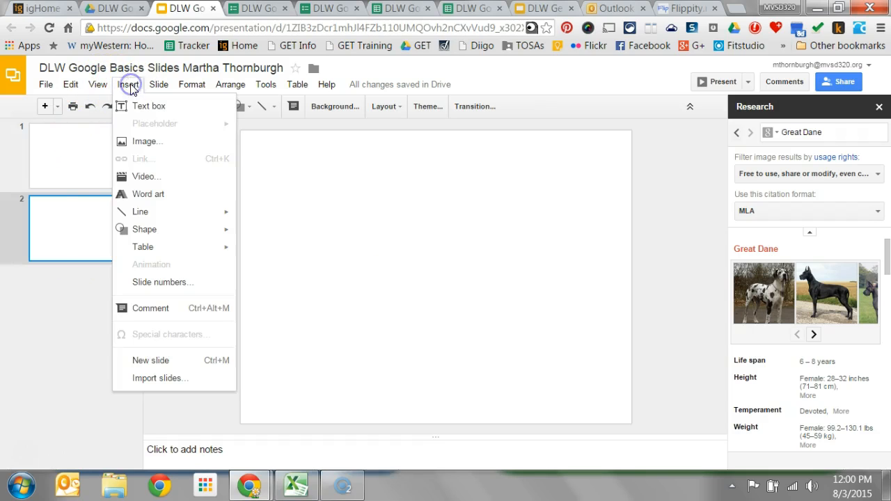
click(146, 177)
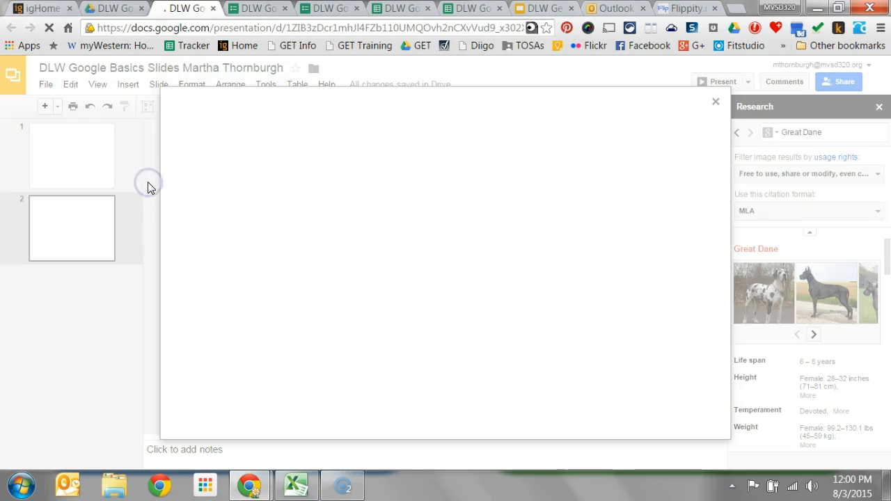
click(378, 260)
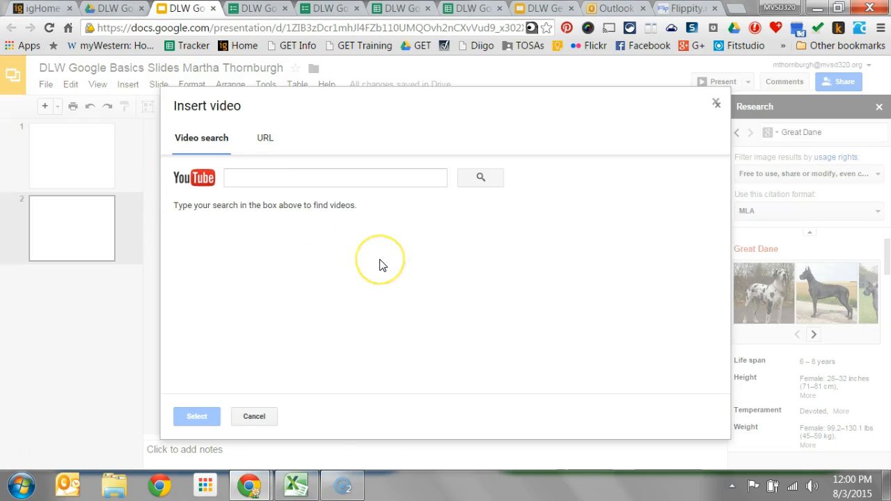
click(308, 181)
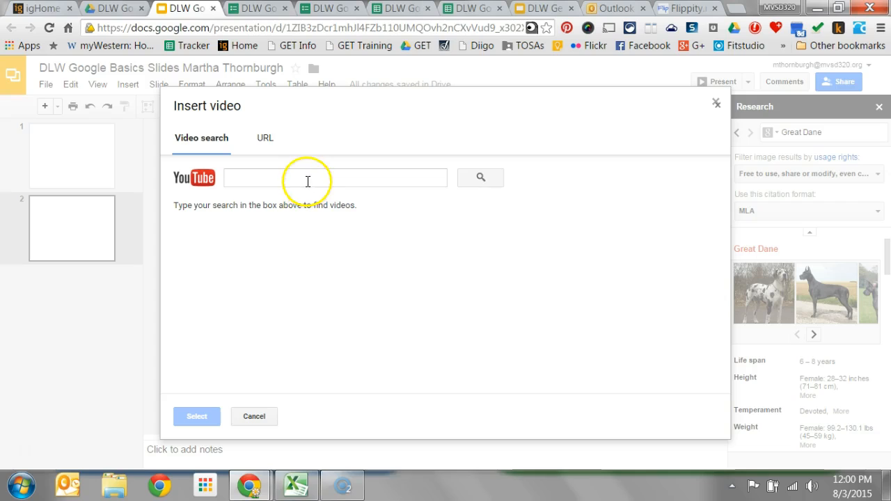
text(great)
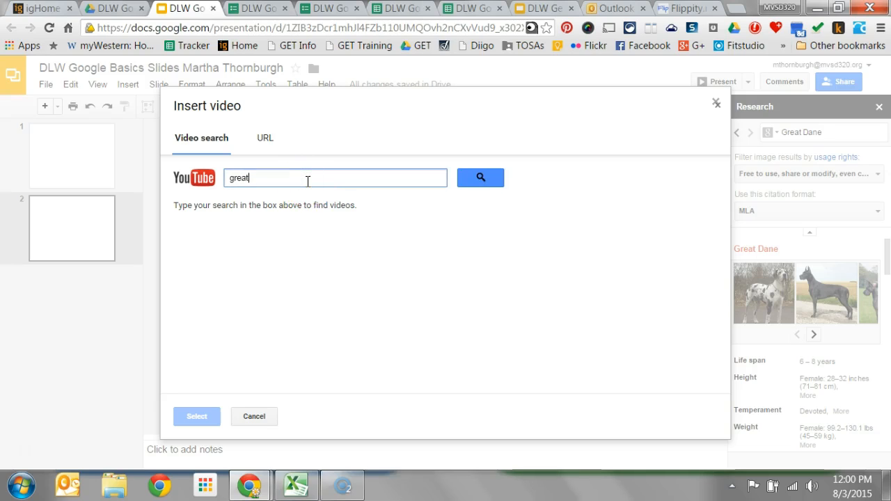
text( dane)
click(486, 181)
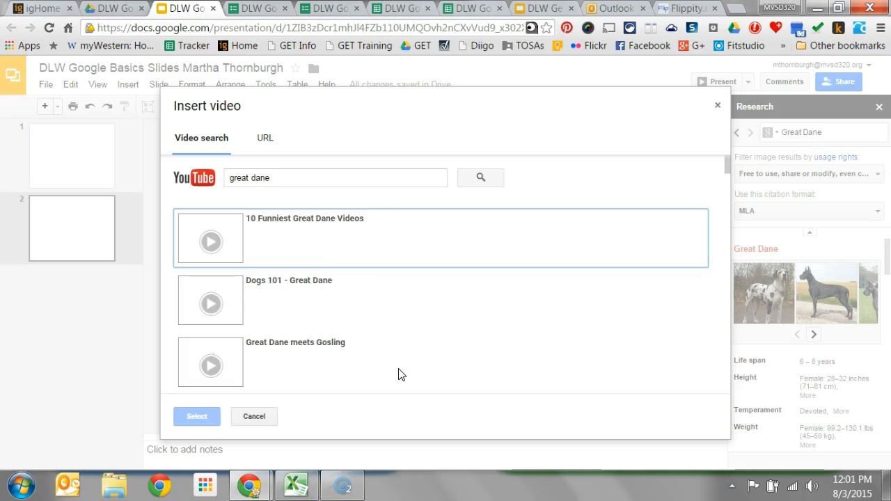
Insert a Great Dane video from the YouTube search results onto slide 2
click(398, 135)
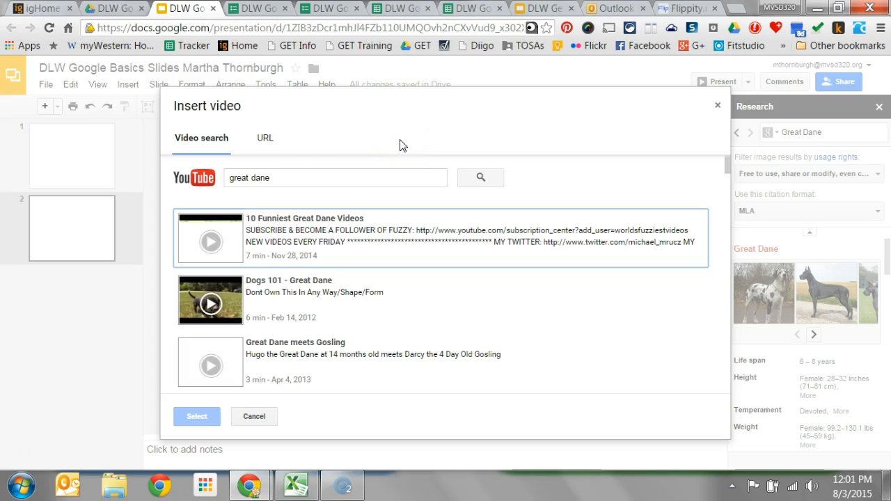
click(265, 138)
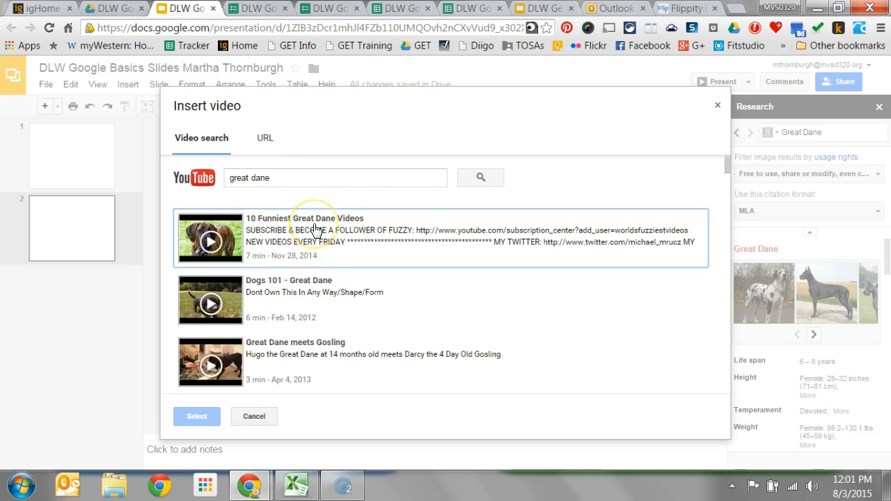
click(234, 239)
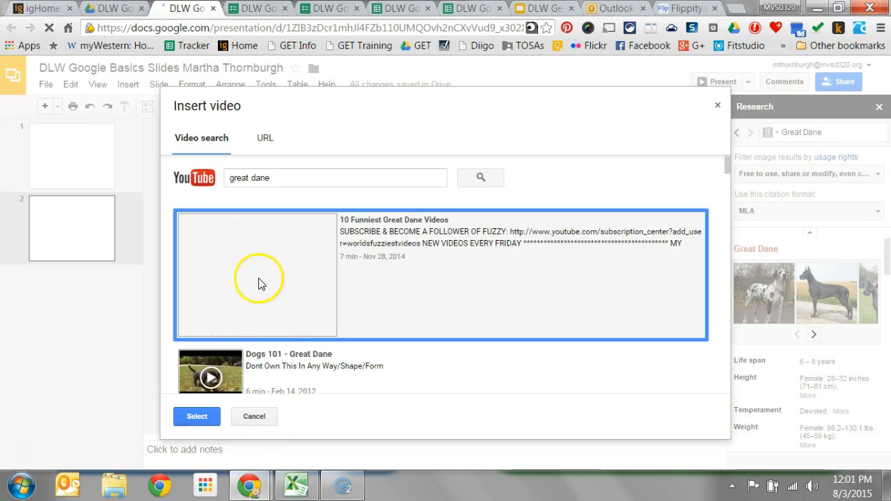
click(217, 381)
click(202, 416)
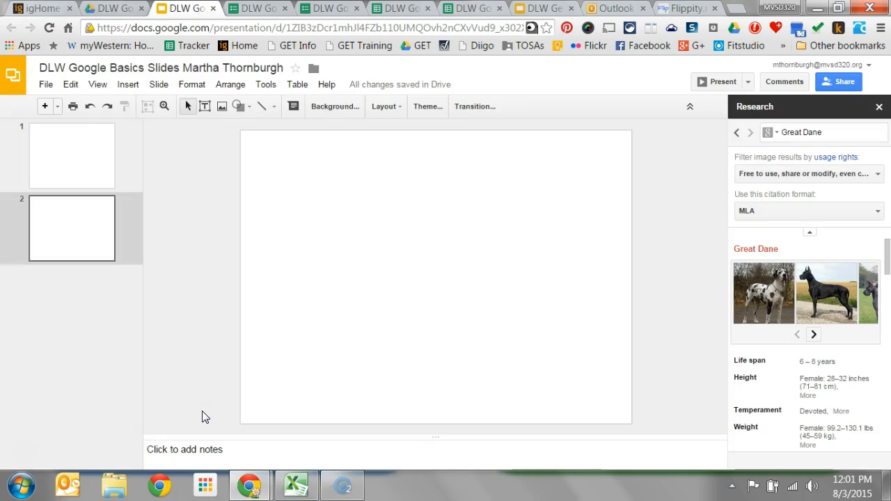